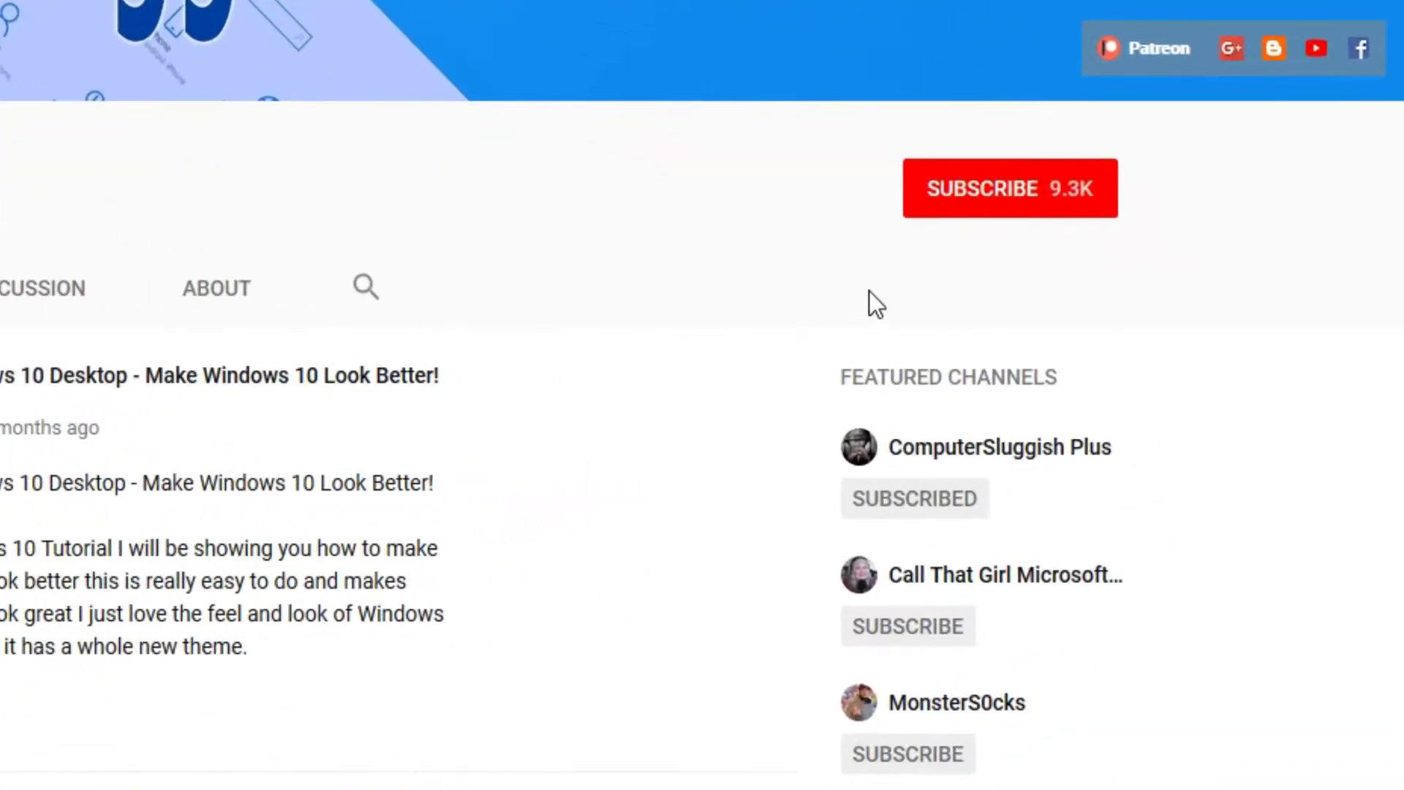
Subscribe to the YouTube channel and enable the bell for all new-video notifications
click(995, 211)
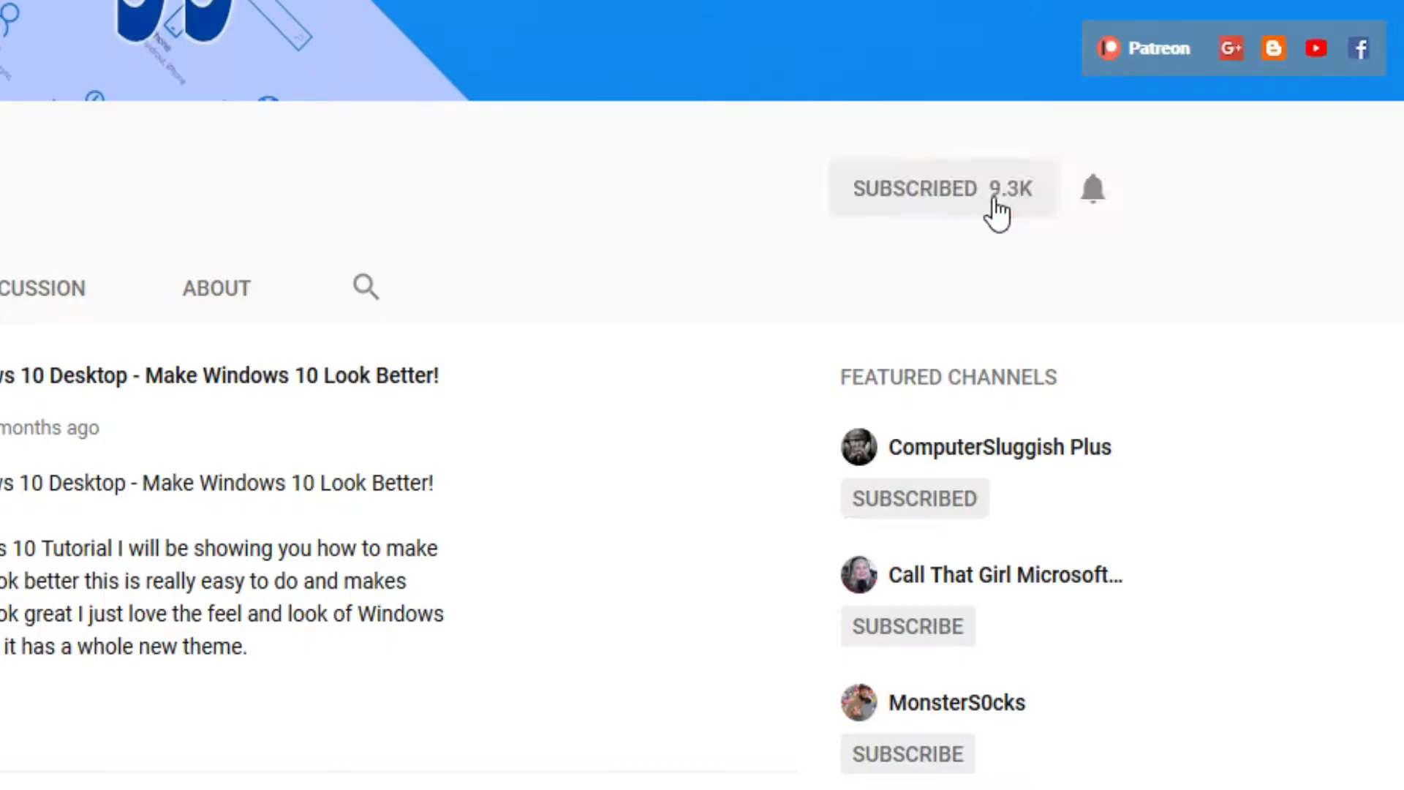
click(1094, 197)
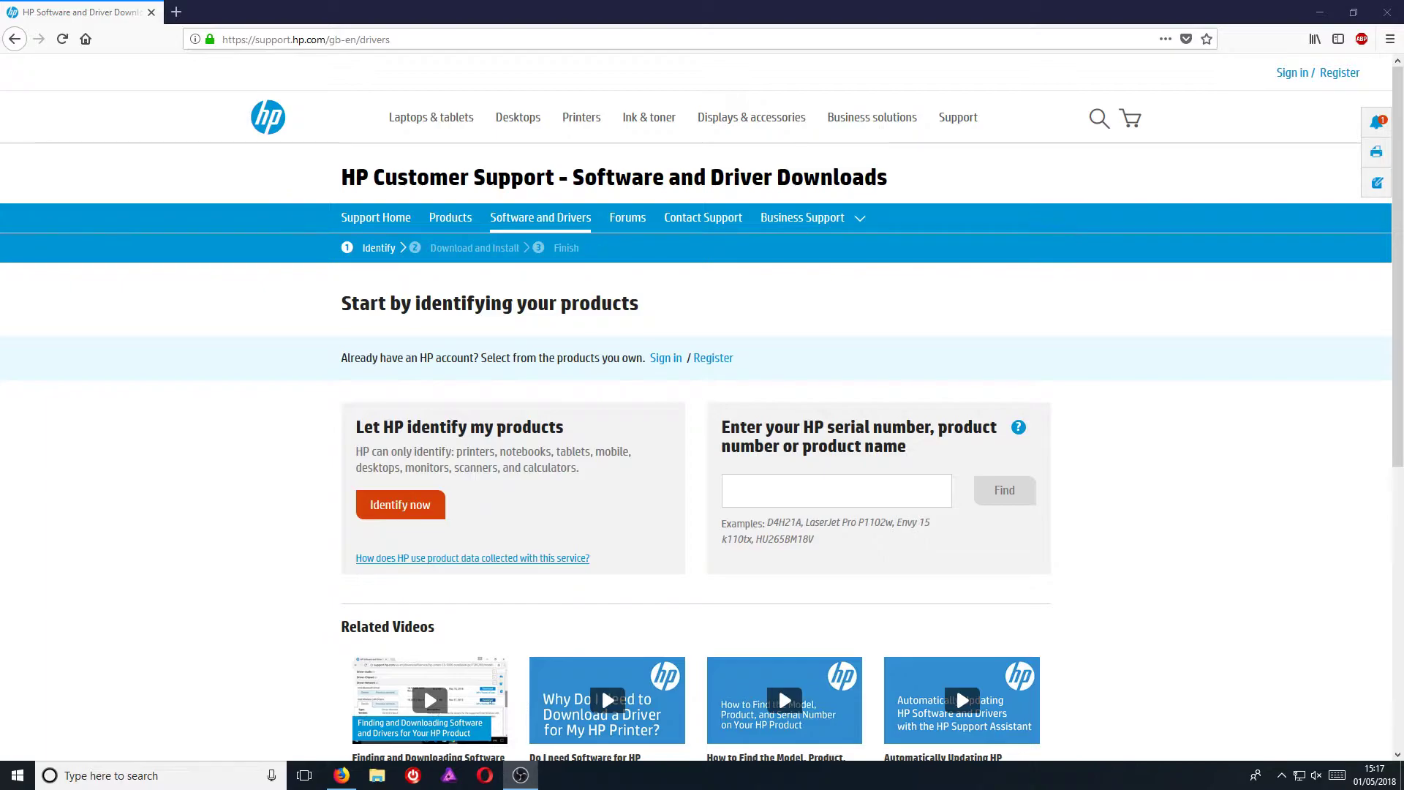
Look up drivers for the DeskJet 3637 by its product number on HP Customer Support
click(791, 490)
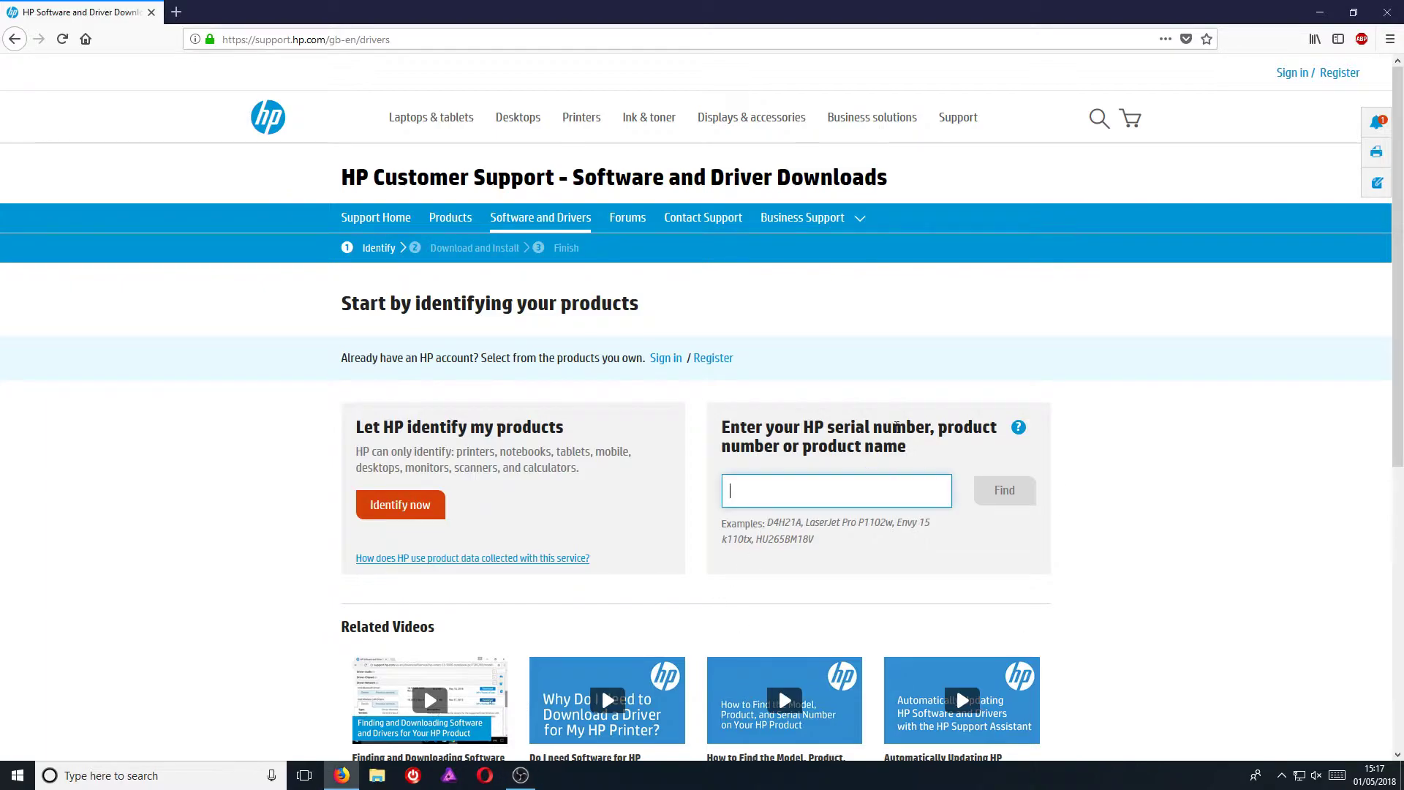
text(3)
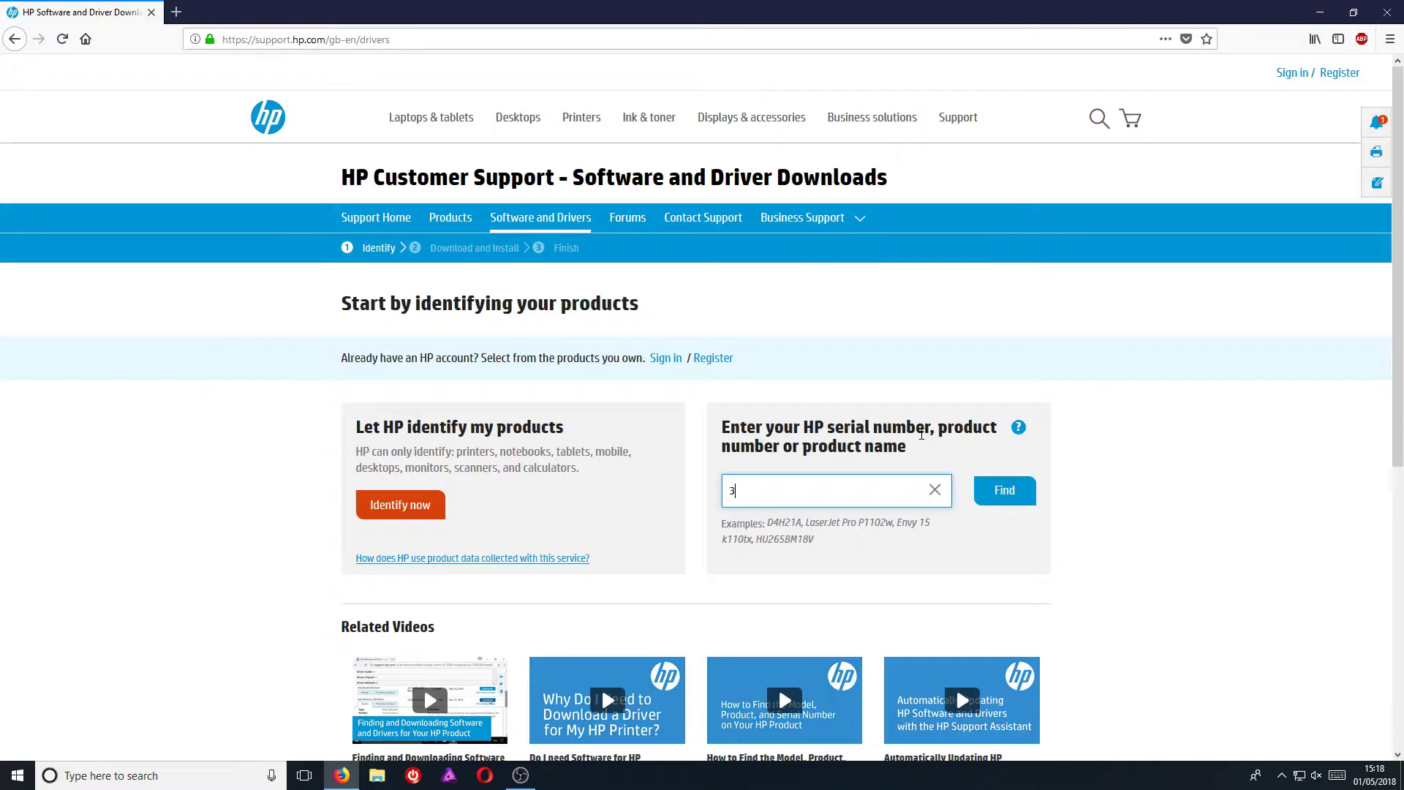
text(637)
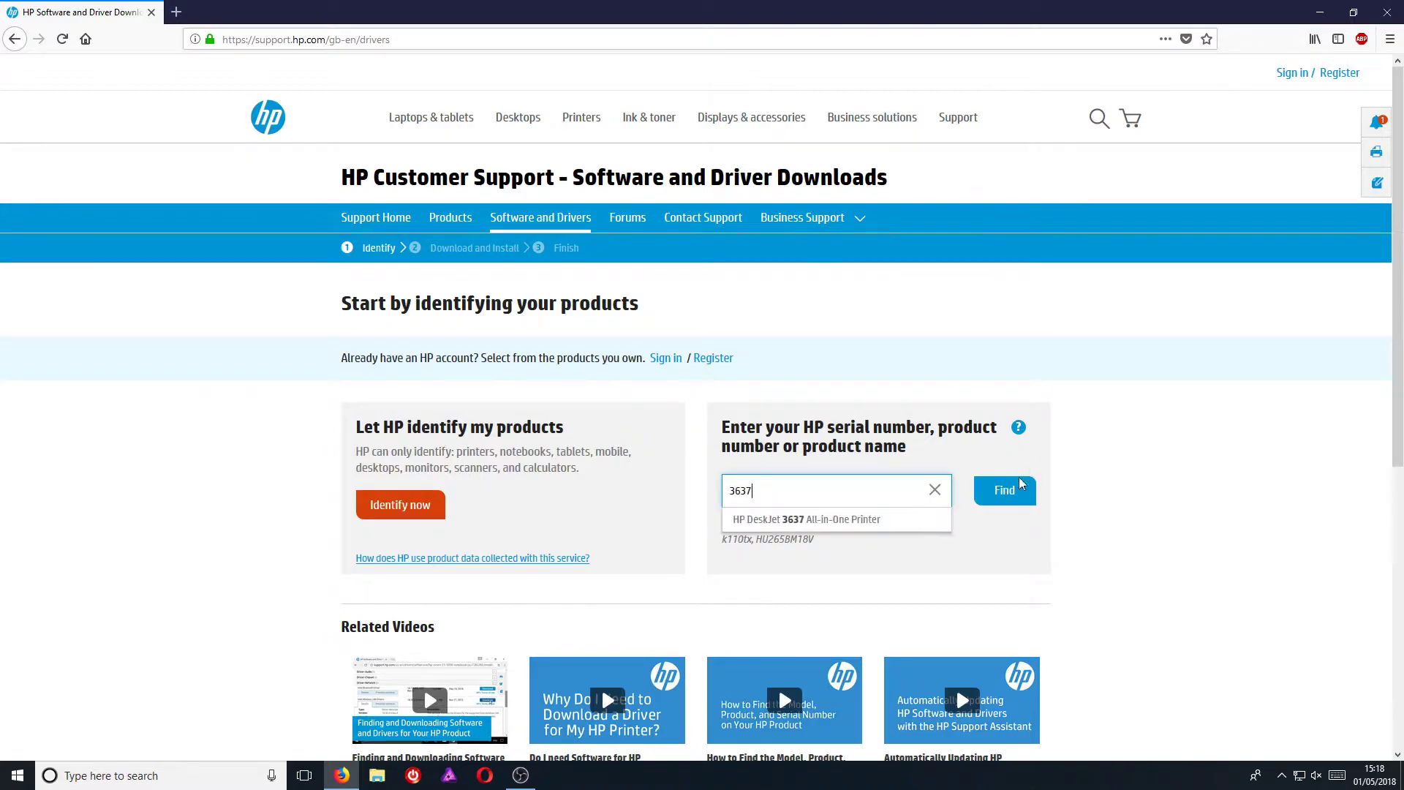
click(1018, 495)
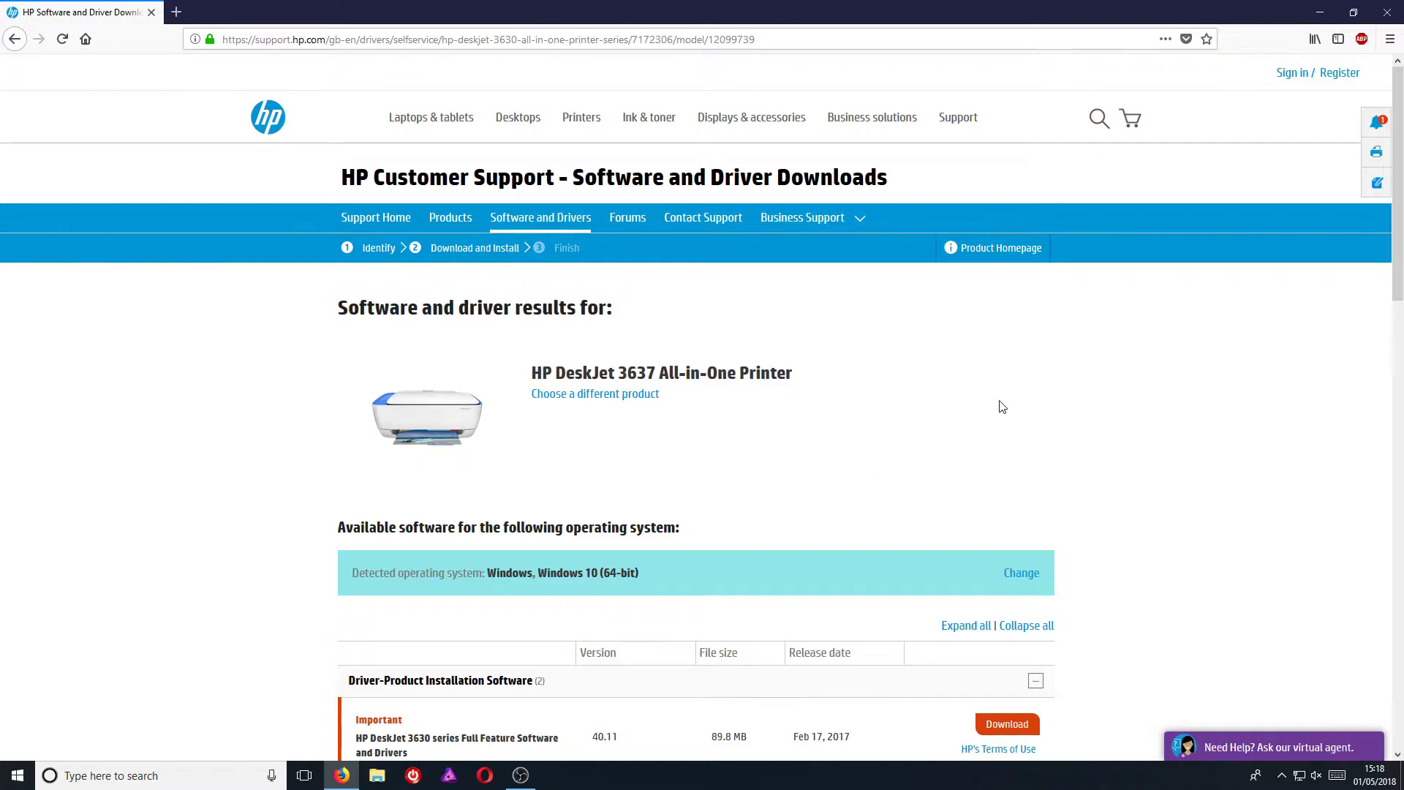
scroll(969, 432, down, 3)
scroll(933, 367, down, 1)
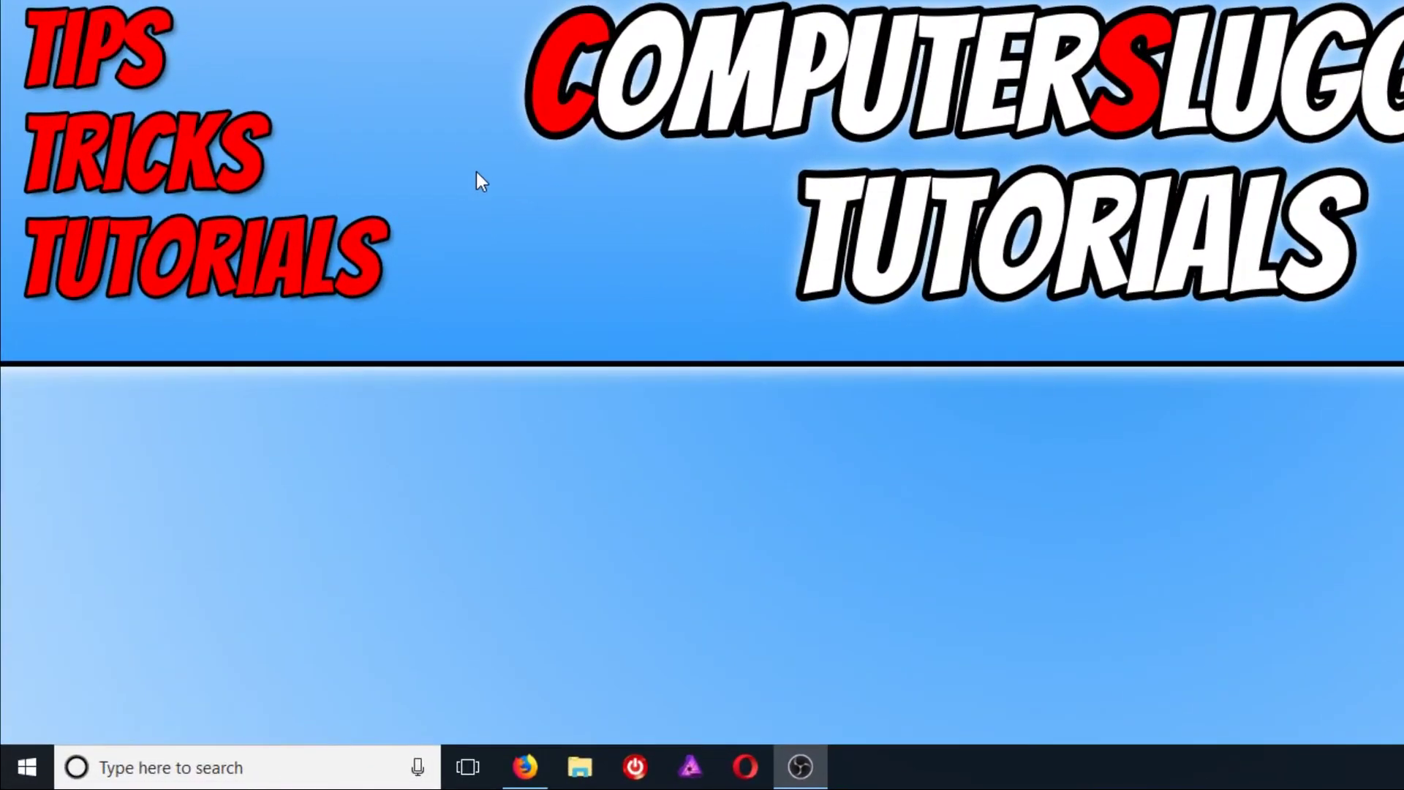
Search 'device' from the taskbar and launch Device Manager from Best match
click(208, 767)
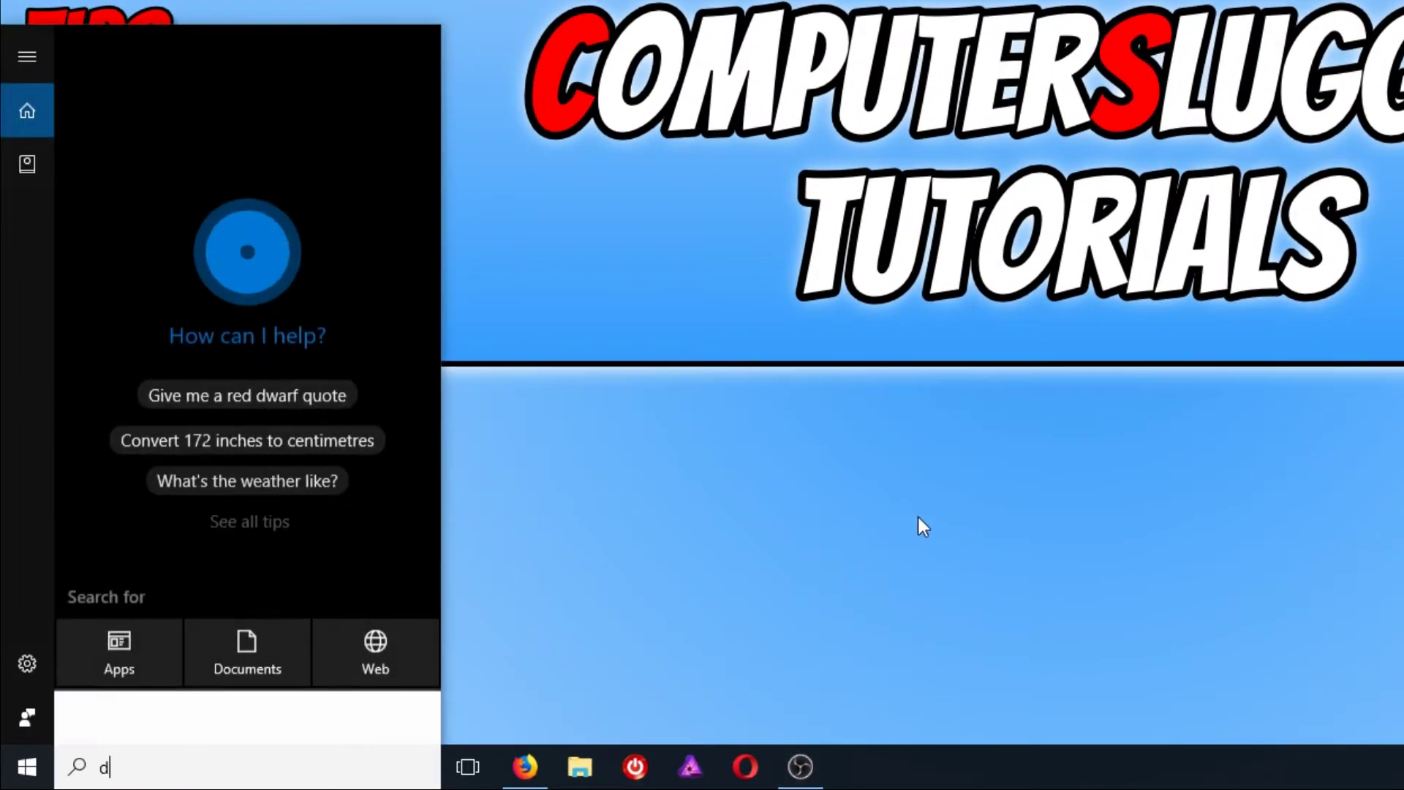
text(device)
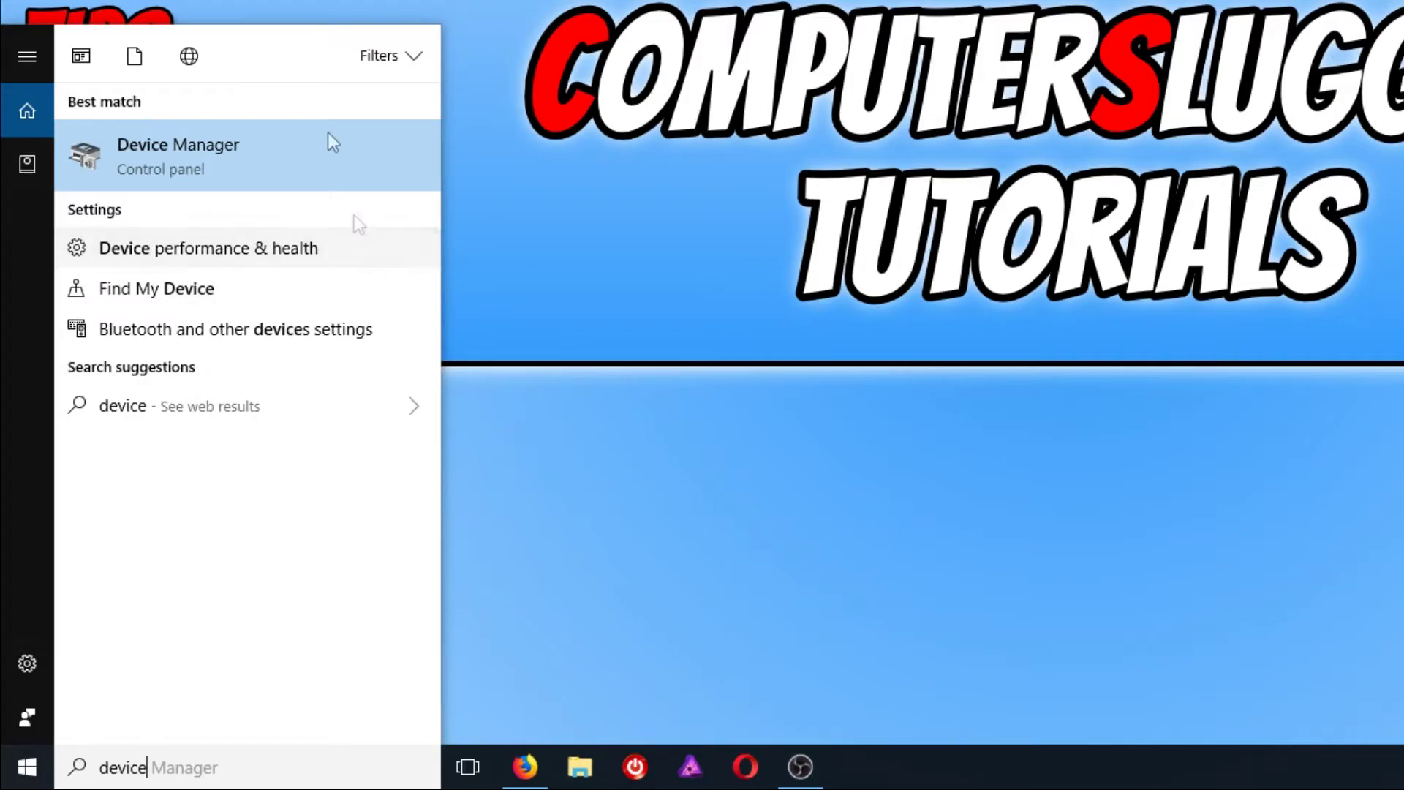
click(282, 154)
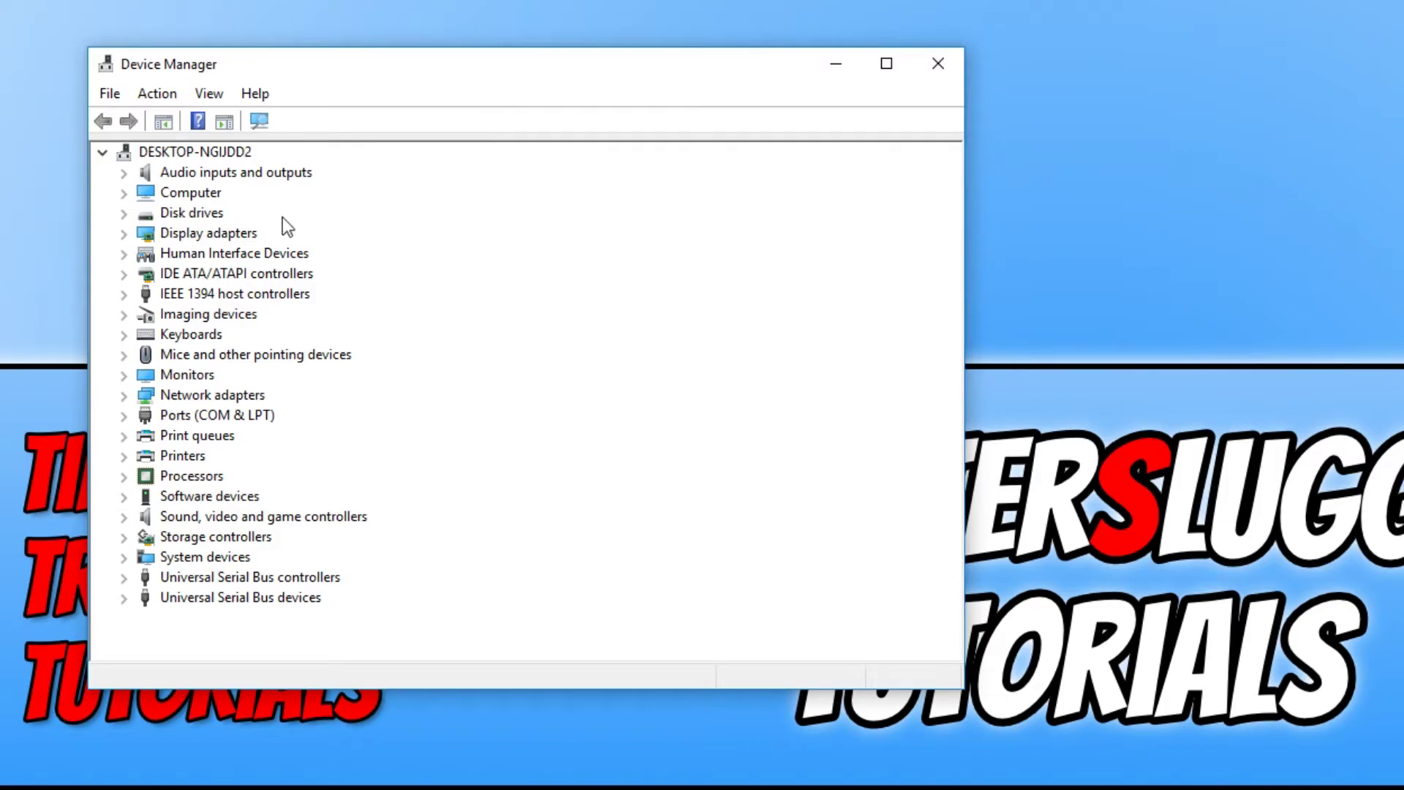
Expand Printers and choose Update driver for the HP DeskJet 3630 series
click(179, 456)
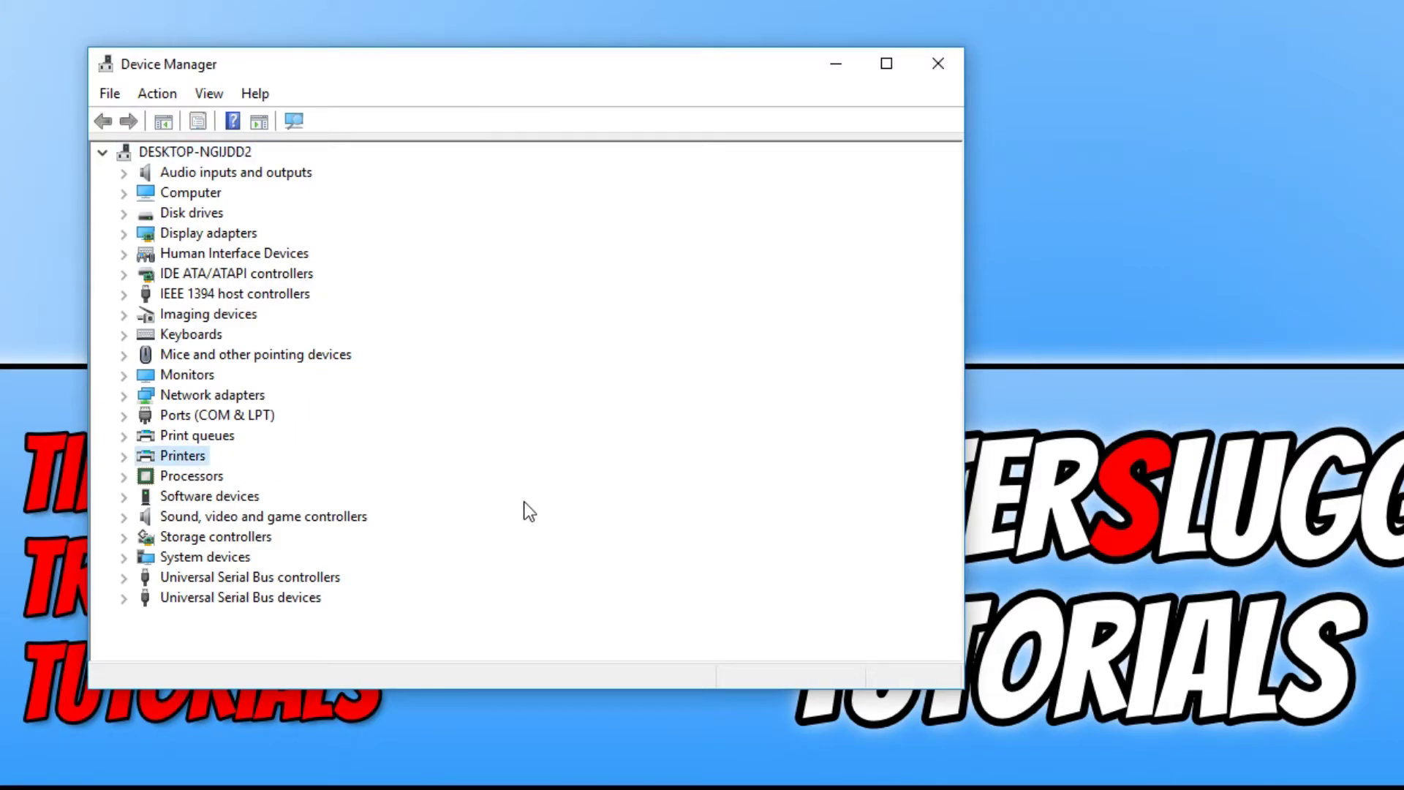
key(Right)
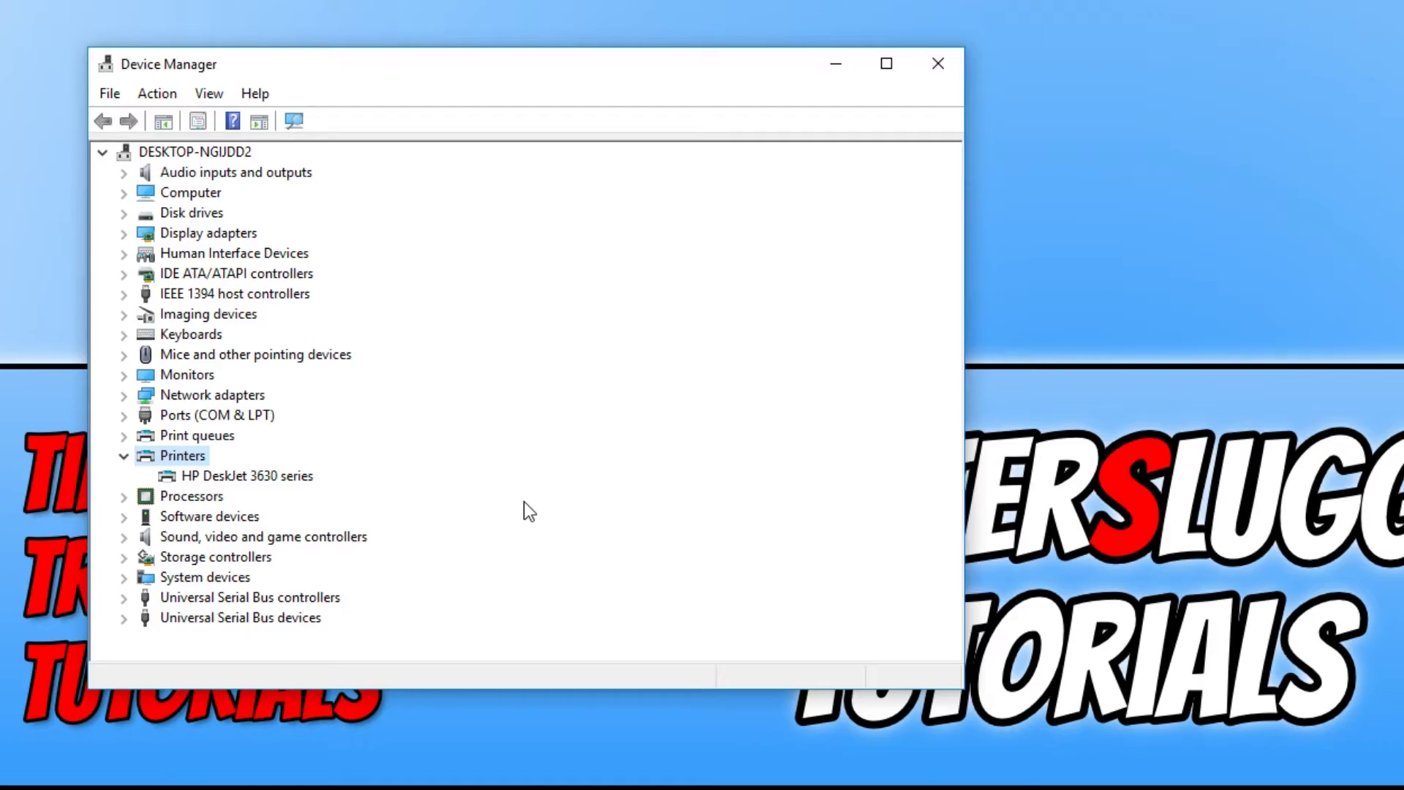
click(295, 478)
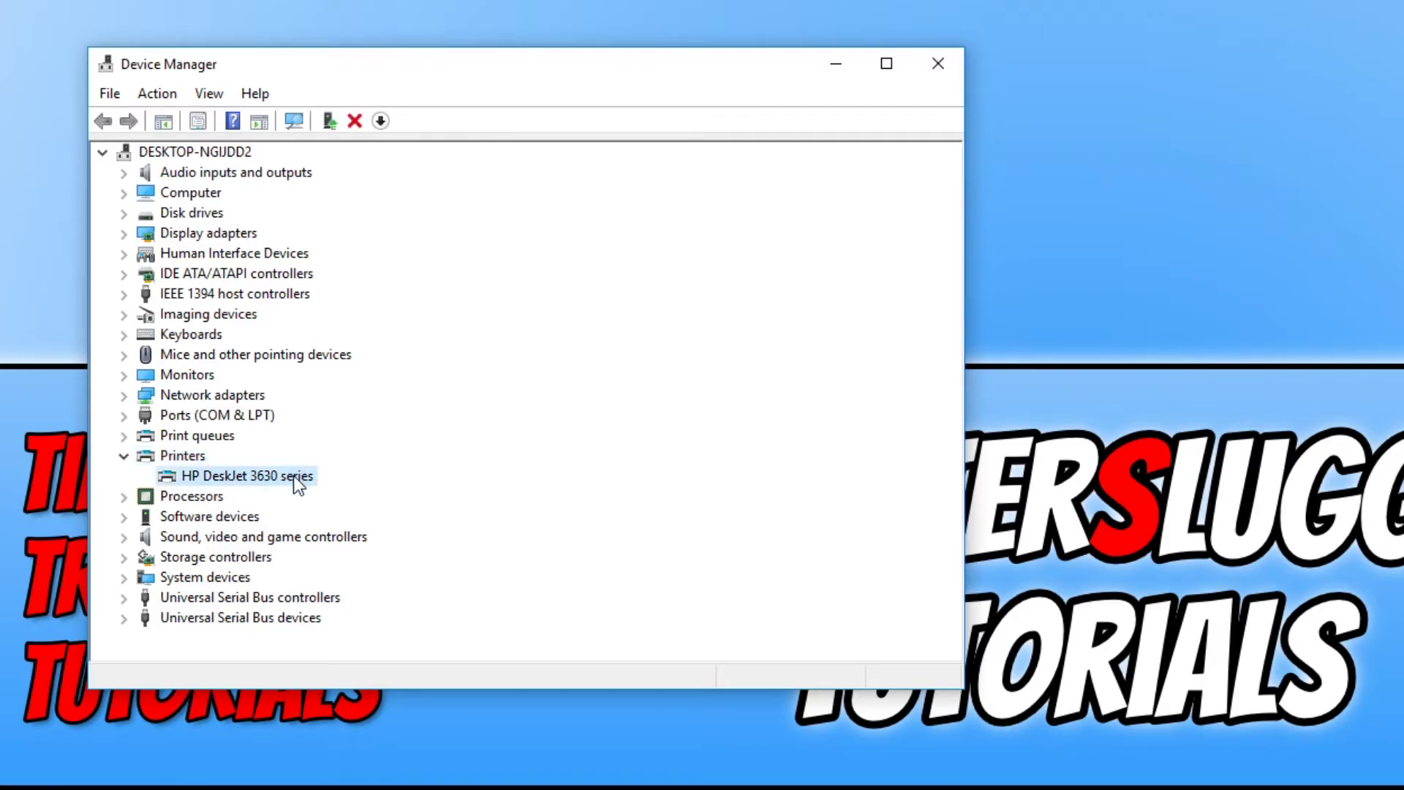
right_click(295, 479)
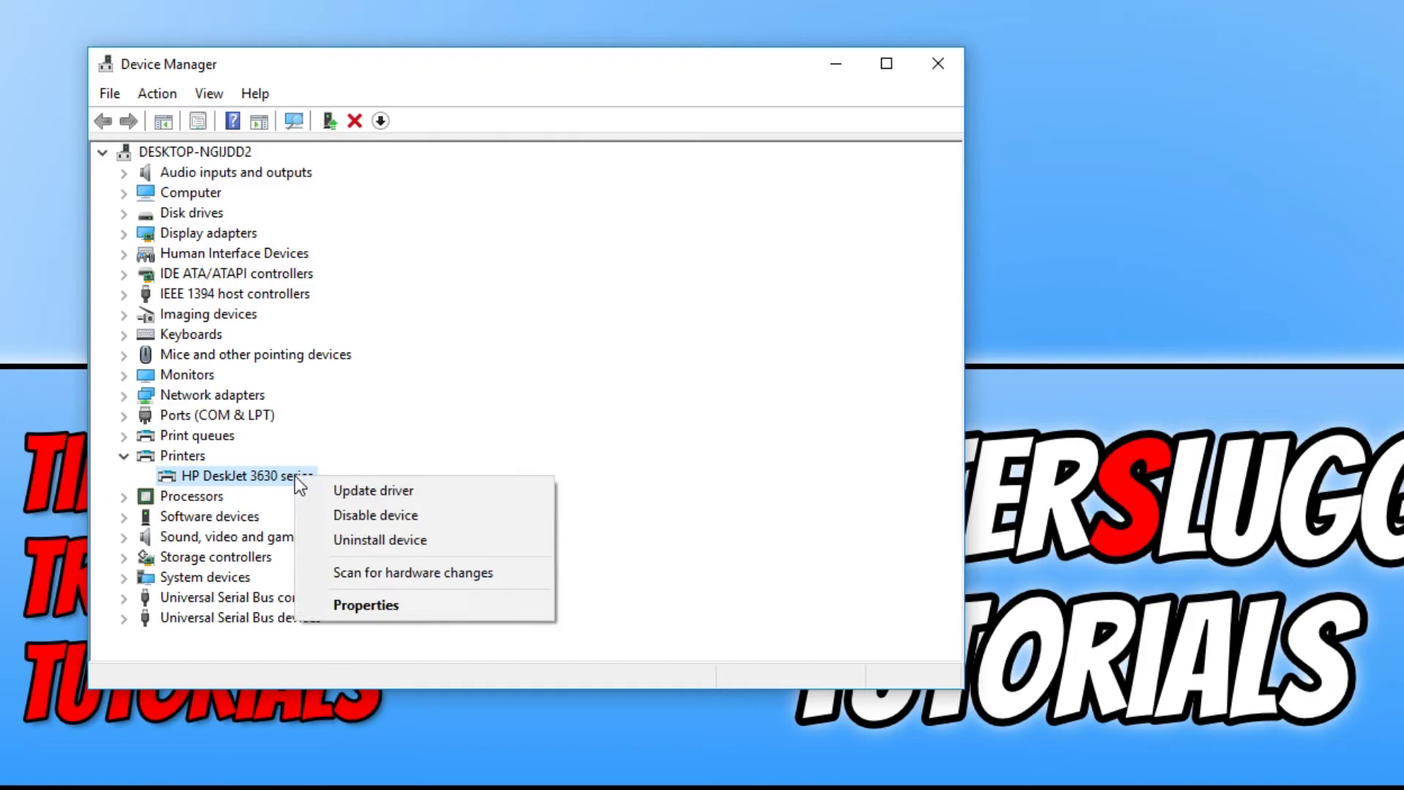
click(420, 495)
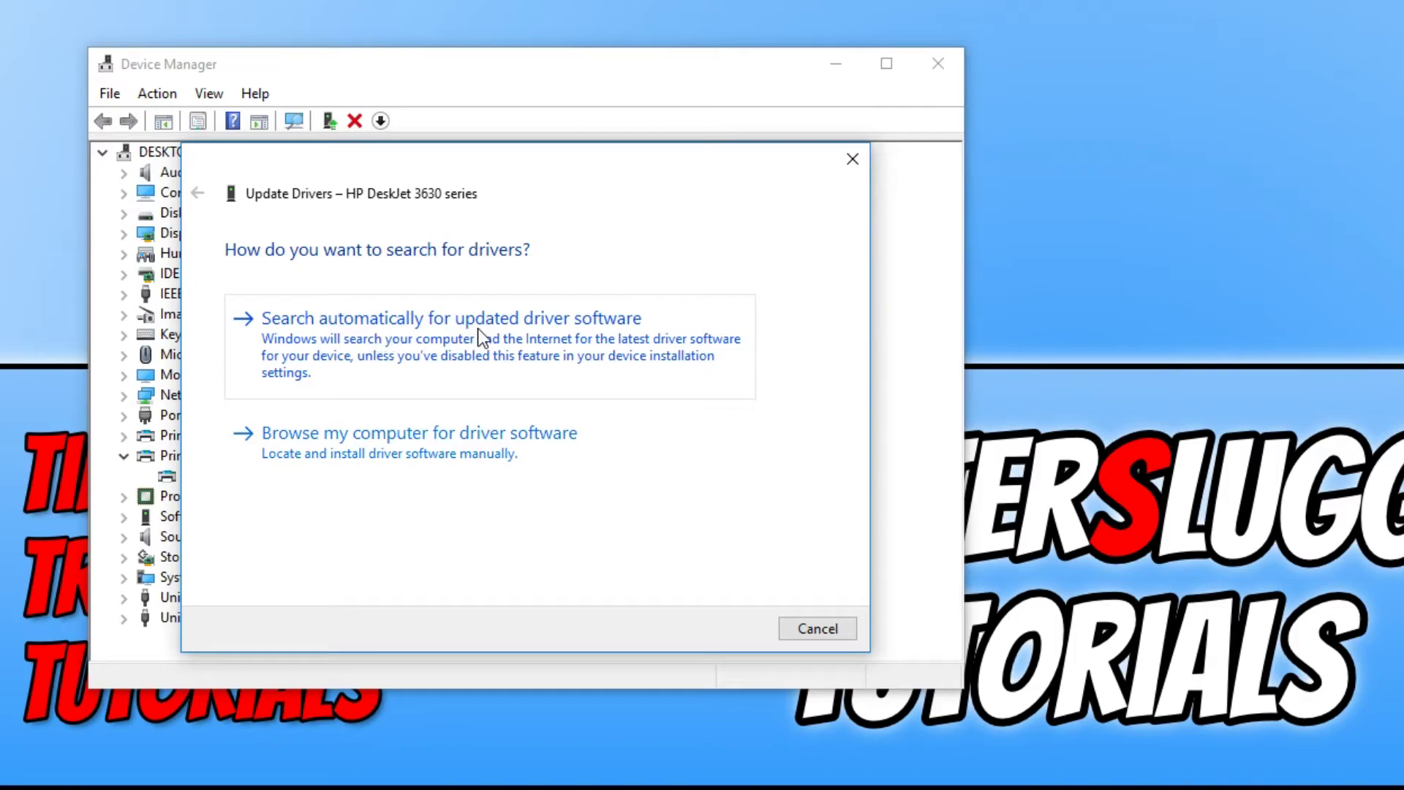
Run the automatic online driver search for the HP DeskJet 3630 series and view the result
click(549, 341)
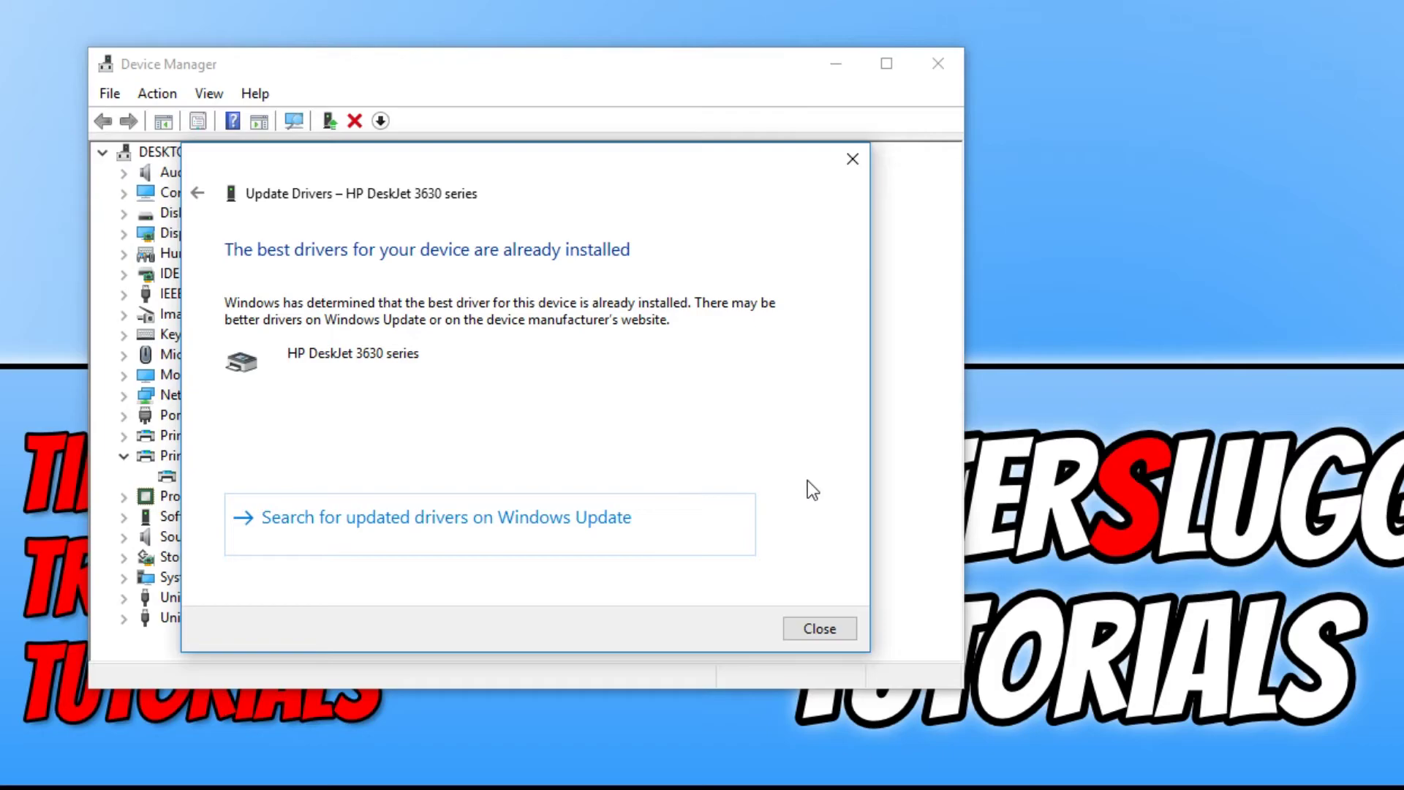
click(697, 261)
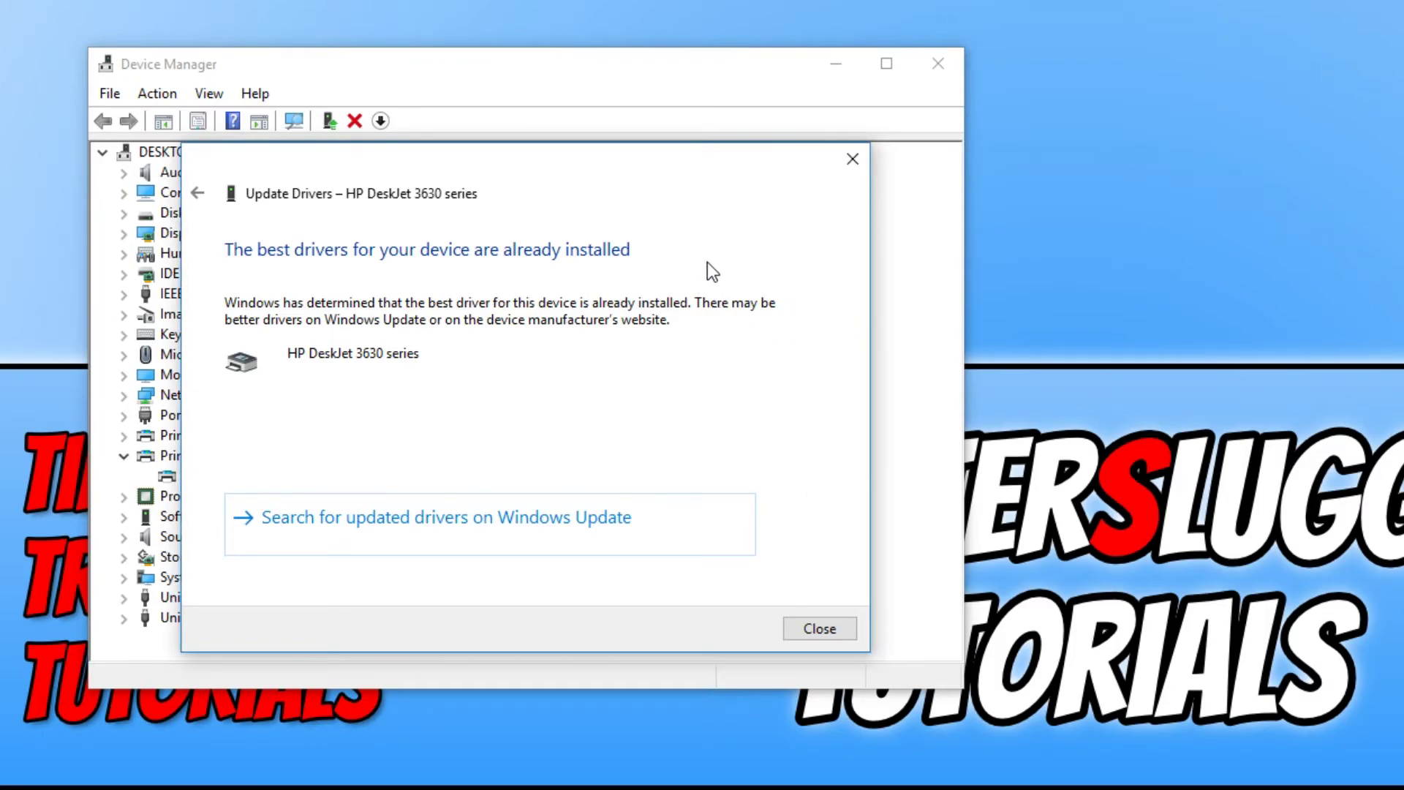